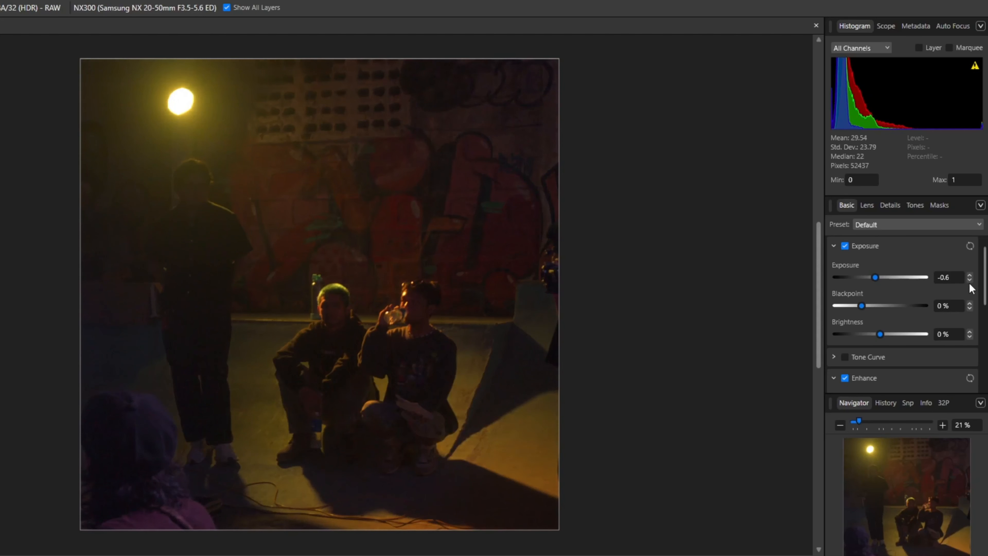
Enable Curves in the tone adjustments, raise the master curve's highlights slightly and pull its shadows down a little.
{"action": "left_click", "coordinate": [897, 206]}
{"action": "left_click", "coordinate": [915, 205]}
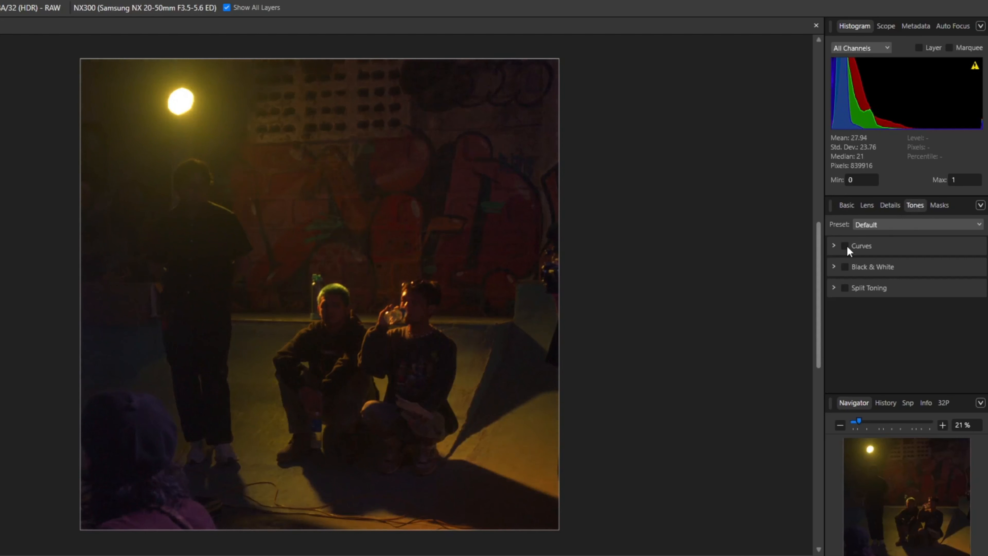
{"action": "left_click", "coordinate": [845, 246]}
{"action": "left_click", "coordinate": [835, 244]}
{"action": "left_click", "coordinate": [844, 249]}
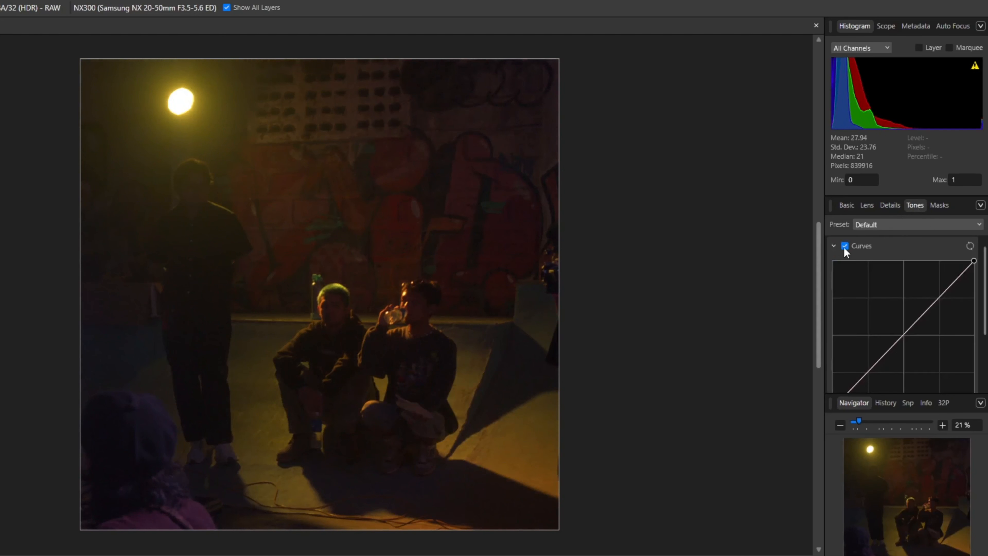
{"action": "left_click_drag", "start_coordinate": [936, 300], "coordinate": [935, 281]}
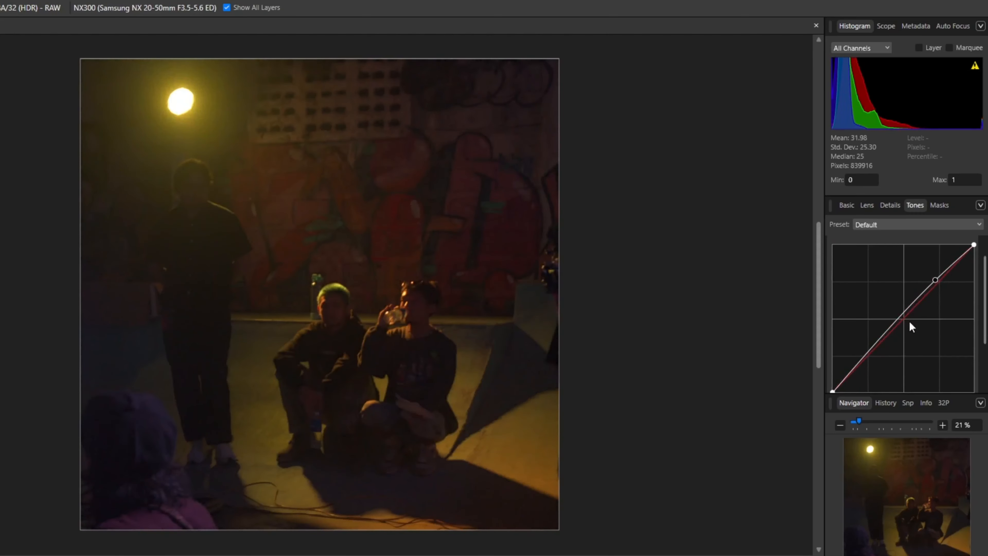
{"action": "left_click", "coordinate": [859, 369]}
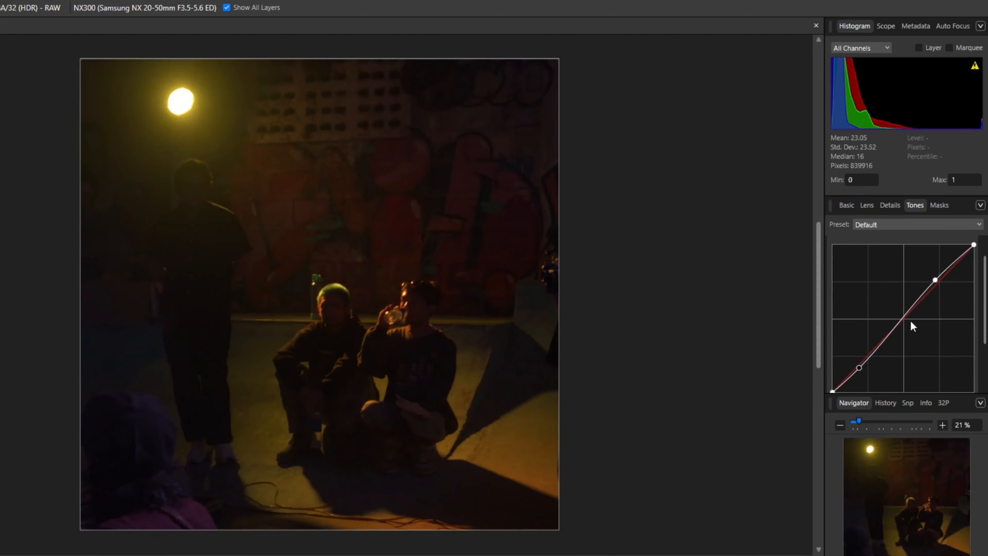
Add a midtone point near the centre of the master curve and lift the highlight point further for a stronger S-curve.
{"action": "left_click", "coordinate": [893, 329]}
{"action": "mouse_move", "coordinate": [894, 334]}
{"action": "left_mouse_down"}
{"action": "mouse_move", "coordinate": [880, 333]}
{"action": "mouse_move", "coordinate": [902, 320]}
{"action": "left_mouse_up"}
{"action": "left_click_drag", "start_coordinate": [935, 280], "coordinate": [941, 270]}
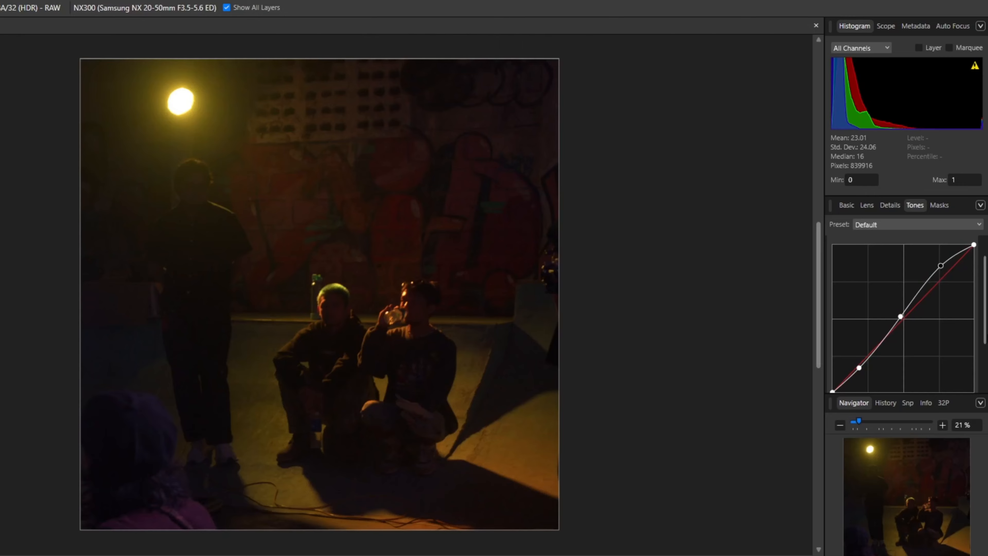
{"action": "left_click_drag", "start_coordinate": [941, 266], "coordinate": [946, 266]}
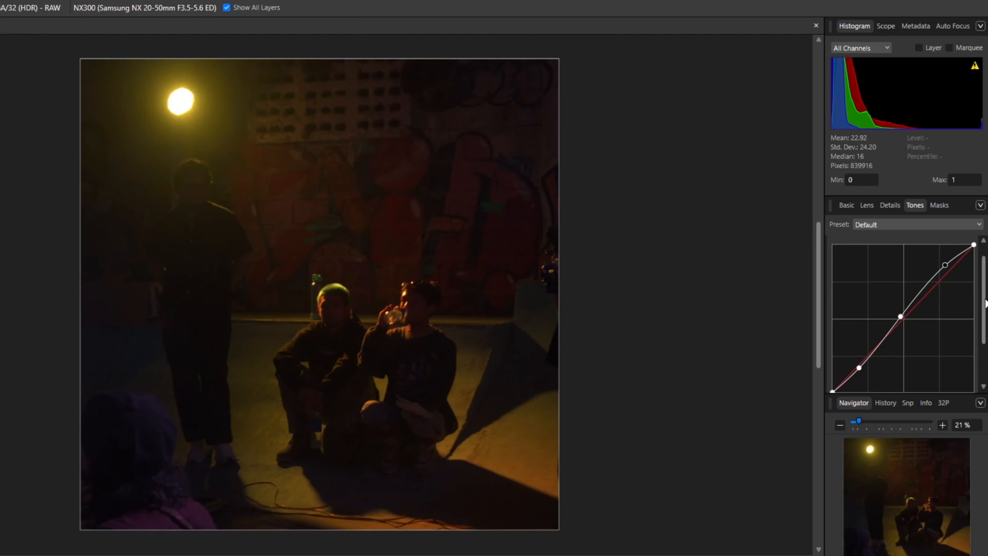
{"action": "scroll", "coordinate": [985, 315], "scroll_direction": "down", "scroll_amount": 1}
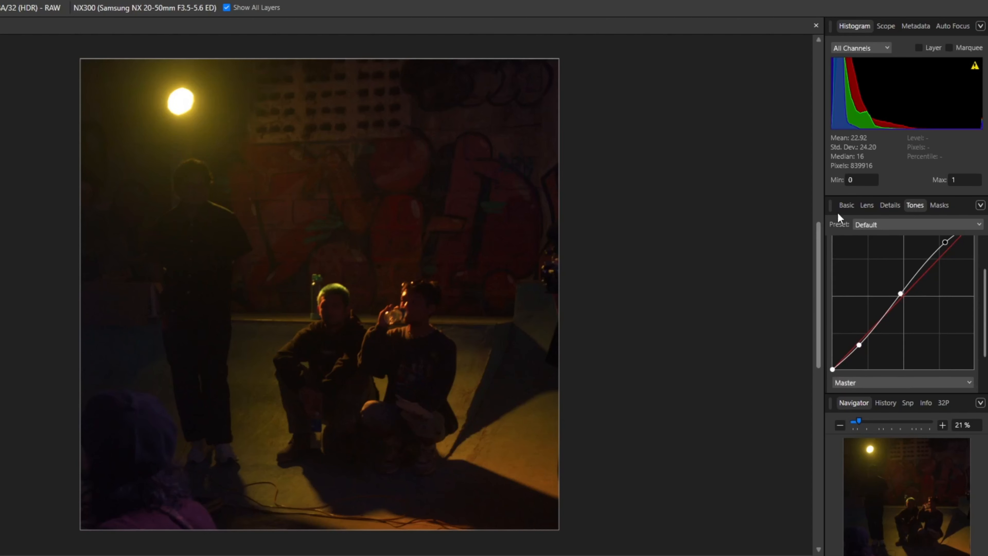
Set the photo's Blackpoint to 1% and Brightness to 7% in the exposure adjustments.
{"action": "left_click", "coordinate": [846, 206]}
{"action": "scroll", "coordinate": [987, 288], "scroll_direction": "down", "scroll_amount": 2}
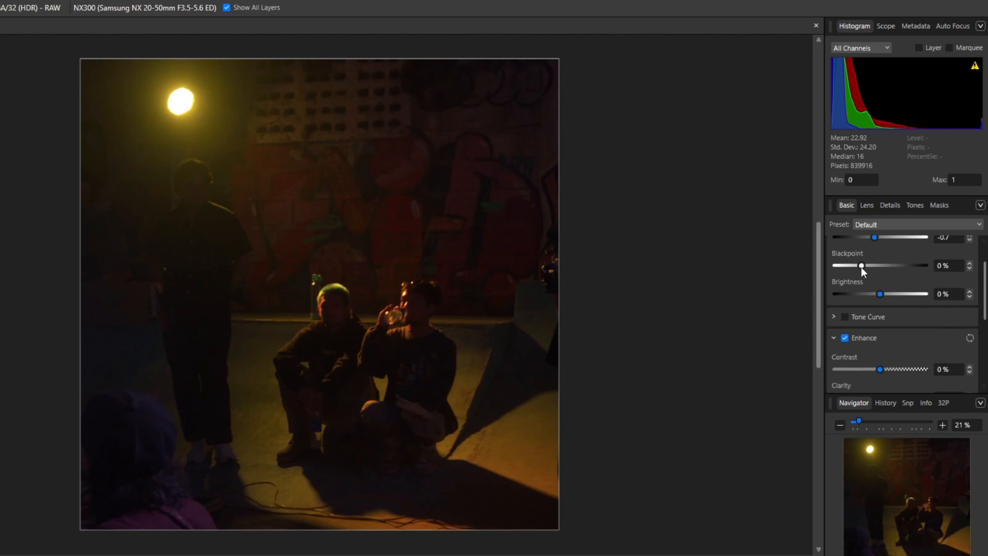
{"action": "left_click_drag", "start_coordinate": [862, 267], "coordinate": [893, 294]}
{"action": "scroll", "coordinate": [977, 314], "scroll_direction": "up", "scroll_amount": 1}
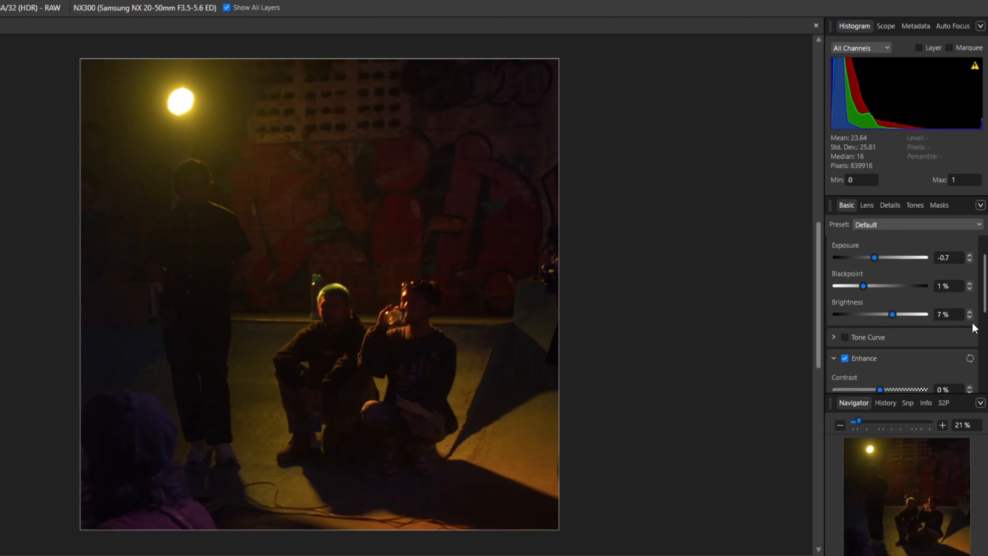
{"action": "scroll", "coordinate": [983, 308], "scroll_direction": "down", "scroll_amount": 4}
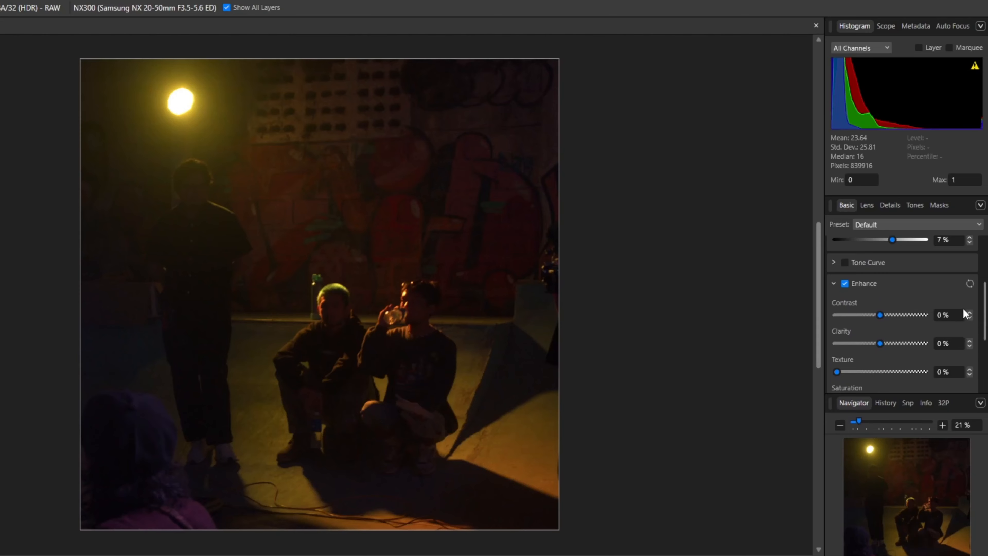
{"action": "scroll", "coordinate": [905, 303], "scroll_direction": "up", "scroll_amount": 5}
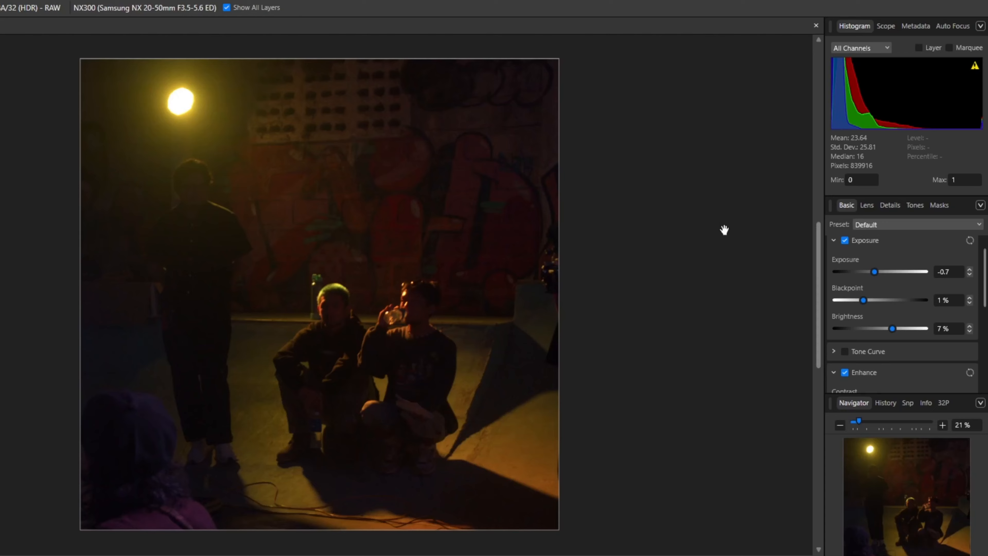
{"action": "left_click", "coordinate": [891, 206]}
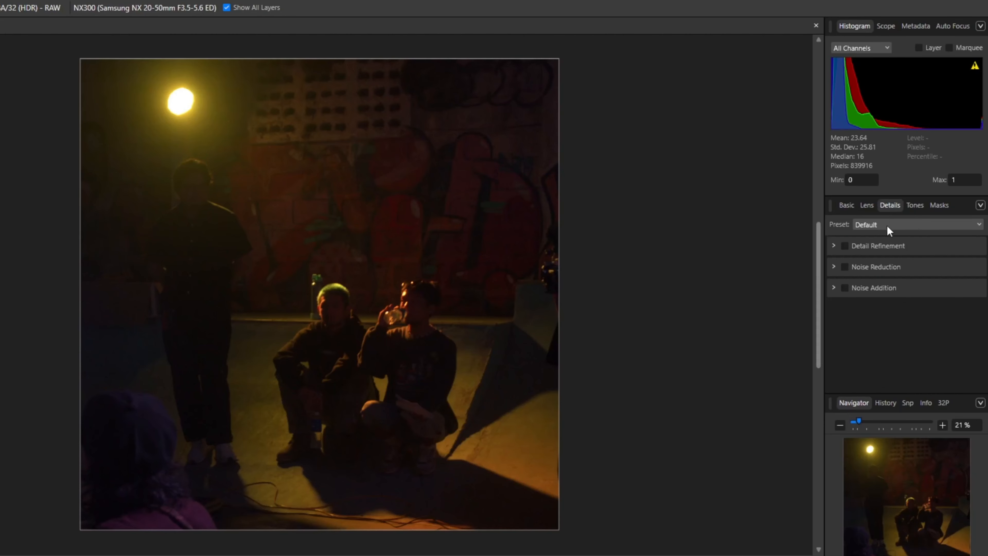
{"action": "left_click", "coordinate": [848, 210]}
Try Clarity at 100% in the Enhance adjustments and bring it back to -1%.
{"action": "scroll", "coordinate": [876, 292], "scroll_direction": "down", "scroll_amount": 3}
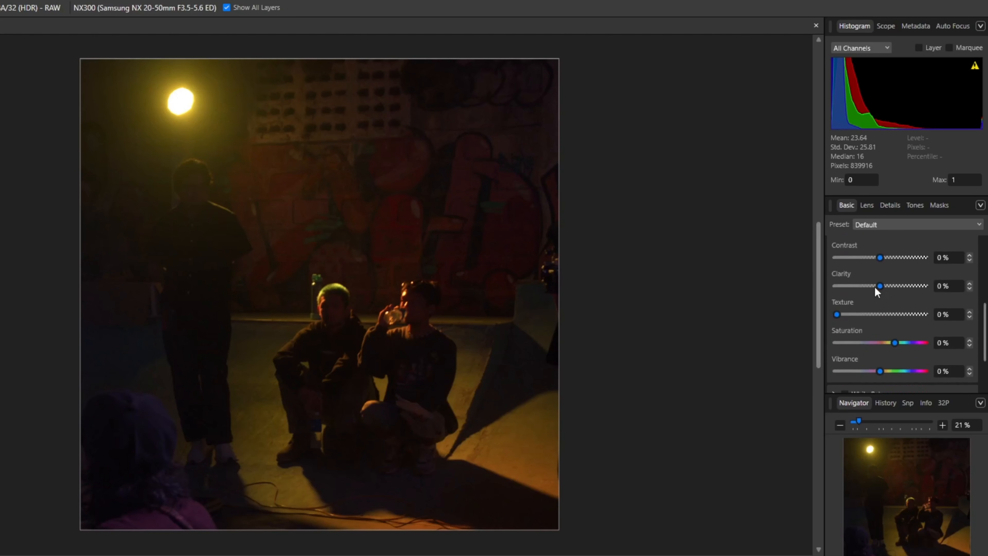
{"action": "scroll", "coordinate": [985, 312], "scroll_direction": "up", "scroll_amount": 1}
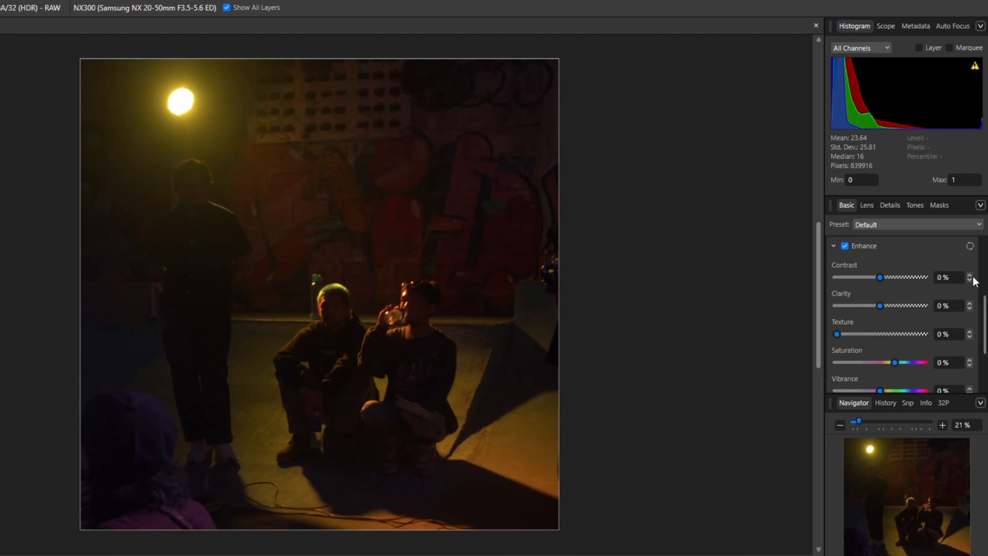
{"action": "left_click_drag", "start_coordinate": [882, 305], "coordinate": [956, 305]}
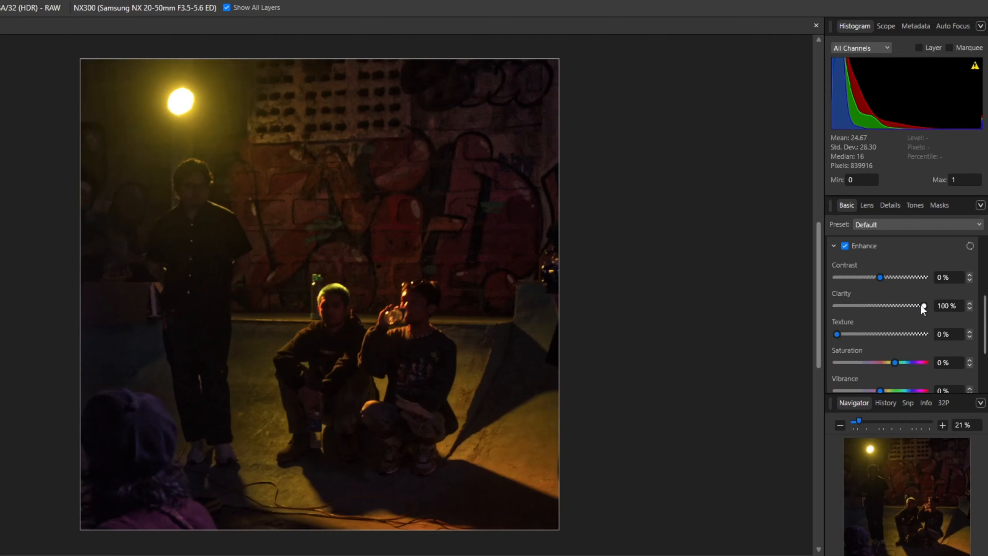
{"action": "left_click_drag", "start_coordinate": [918, 307], "coordinate": [880, 309]}
Show the photo in a side-by-side before/after view and set Clarity to 30%.
{"action": "left_click", "coordinate": [581, 17]}
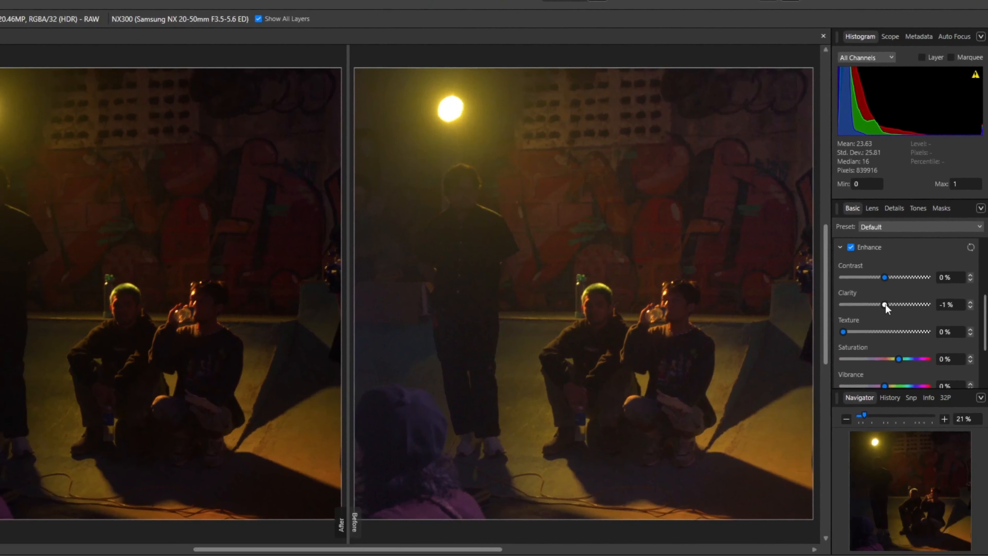
{"action": "left_click_drag", "start_coordinate": [888, 327], "coordinate": [940, 329]}
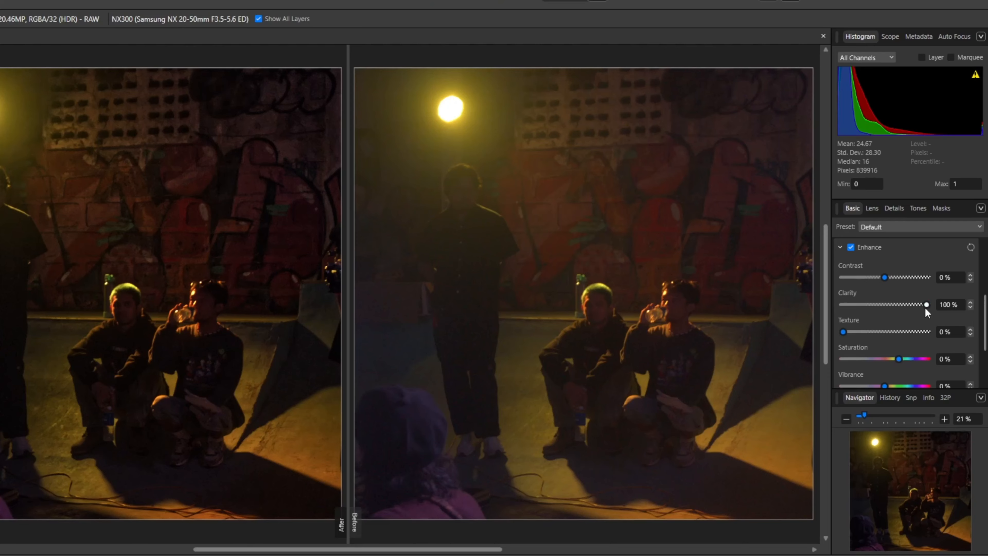
{"action": "left_click_drag", "start_coordinate": [926, 310], "coordinate": [894, 309]}
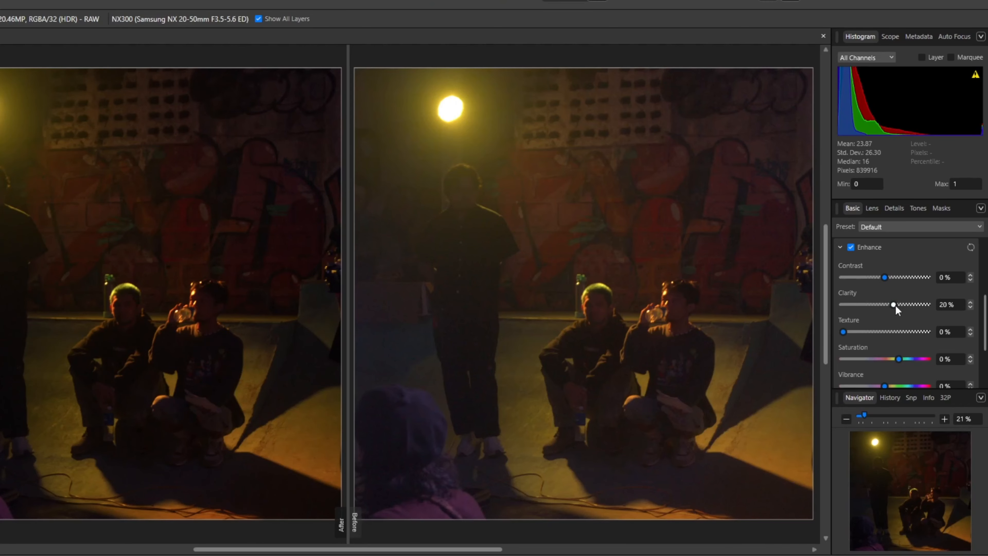
{"action": "left_click_drag", "start_coordinate": [895, 305], "coordinate": [898, 306]}
Enable Detail Refinement and set its Radius to 25% and Amount to 34%.
{"action": "left_click", "coordinate": [895, 208]}
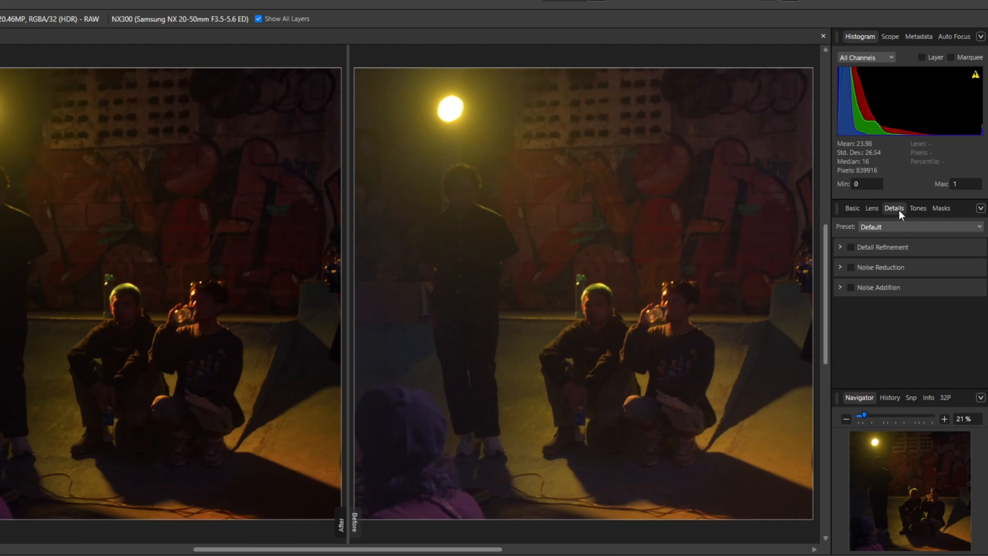
{"action": "left_click", "coordinate": [851, 247]}
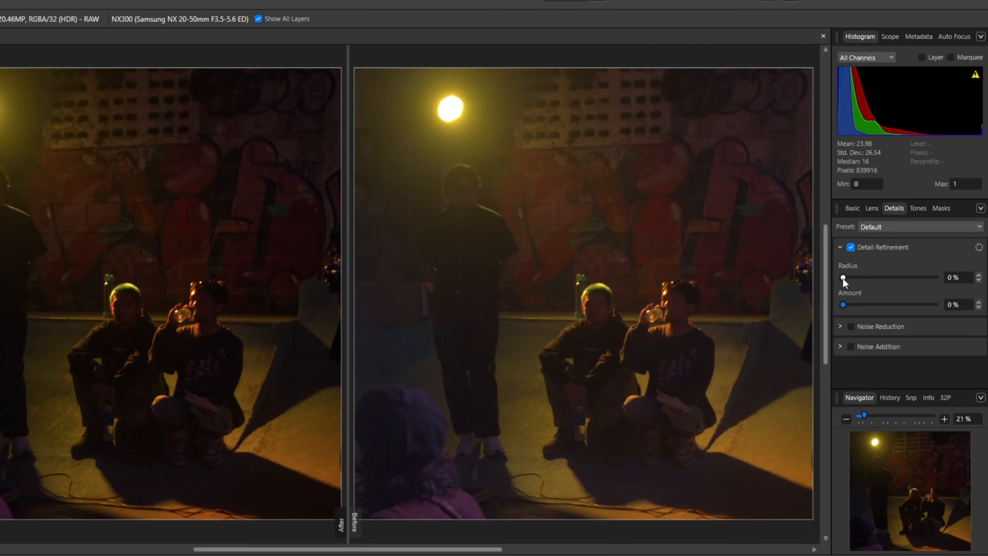
{"action": "left_click_drag", "start_coordinate": [844, 278], "coordinate": [936, 277]}
{"action": "left_click_drag", "start_coordinate": [843, 305], "coordinate": [936, 305]}
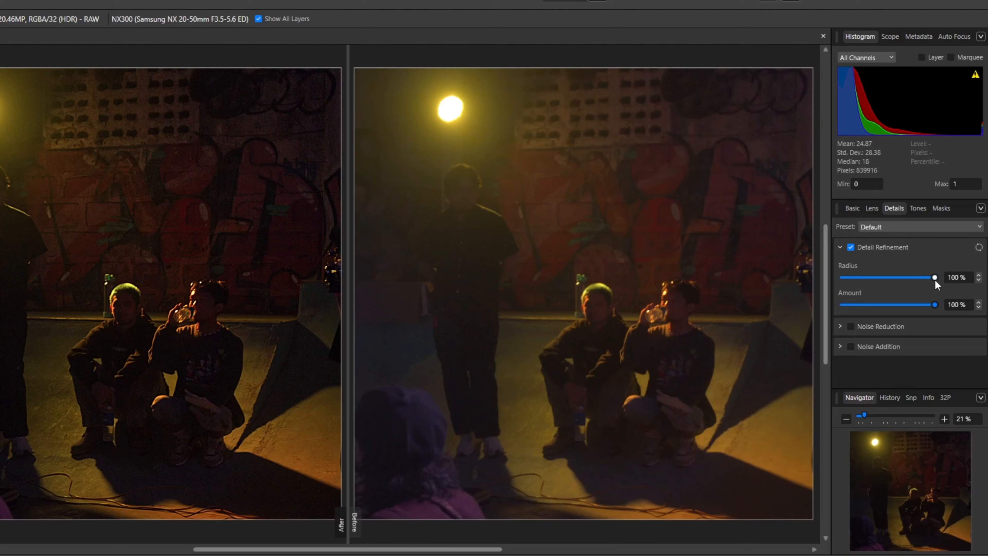
{"action": "left_click_drag", "start_coordinate": [936, 279], "coordinate": [863, 280]}
{"action": "left_click_drag", "start_coordinate": [935, 304], "coordinate": [850, 306]}
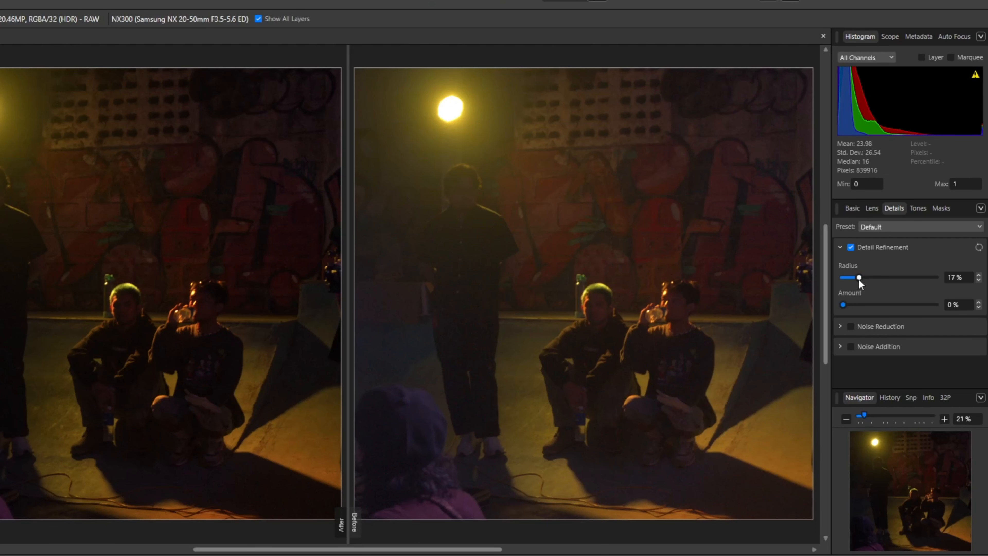
{"action": "left_click_drag", "start_coordinate": [857, 278], "coordinate": [868, 304]}
Enable Noise Reduction and set Luminance to 4% and Colors to 6%, judging the grain around the drinking man.
{"action": "left_click", "coordinate": [852, 208]}
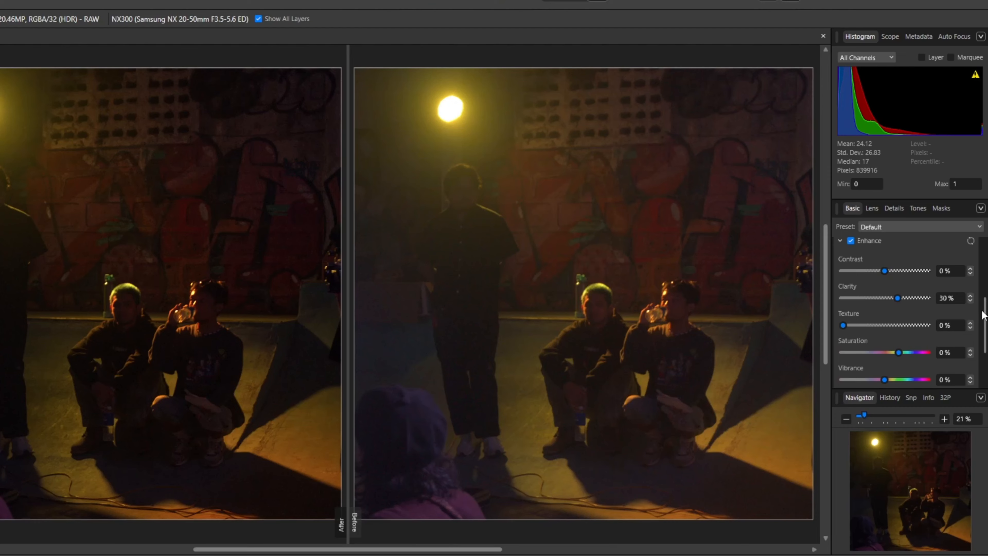
{"action": "left_click_drag", "start_coordinate": [985, 305], "coordinate": [985, 252]}
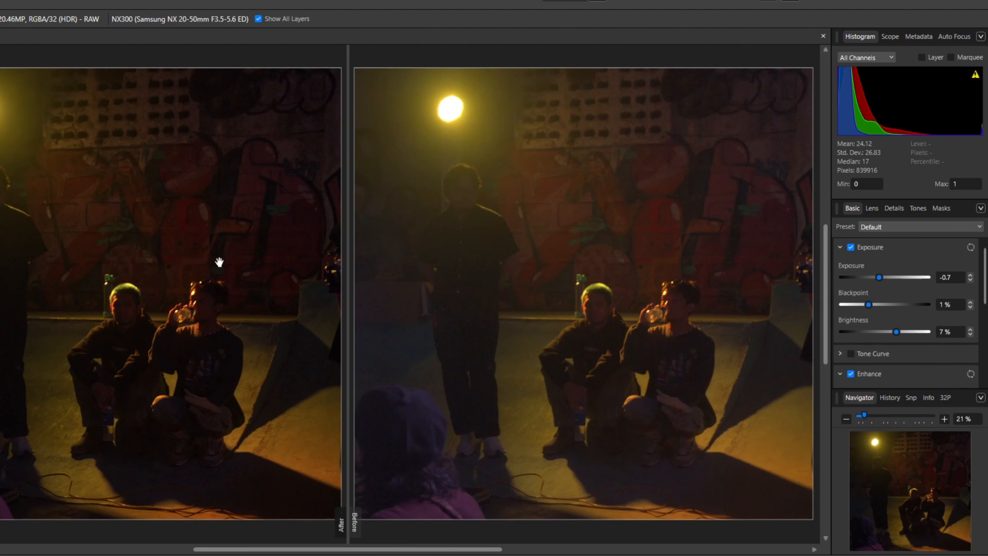
{"action": "scroll", "coordinate": [250, 268], "scroll_direction": "up", "scroll_amount": 5}
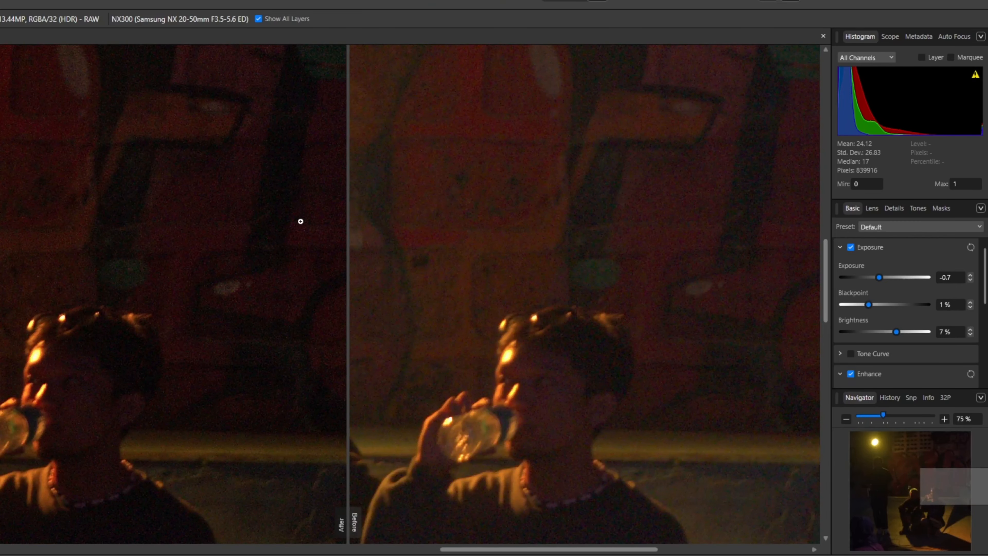
{"action": "left_click", "coordinate": [895, 209]}
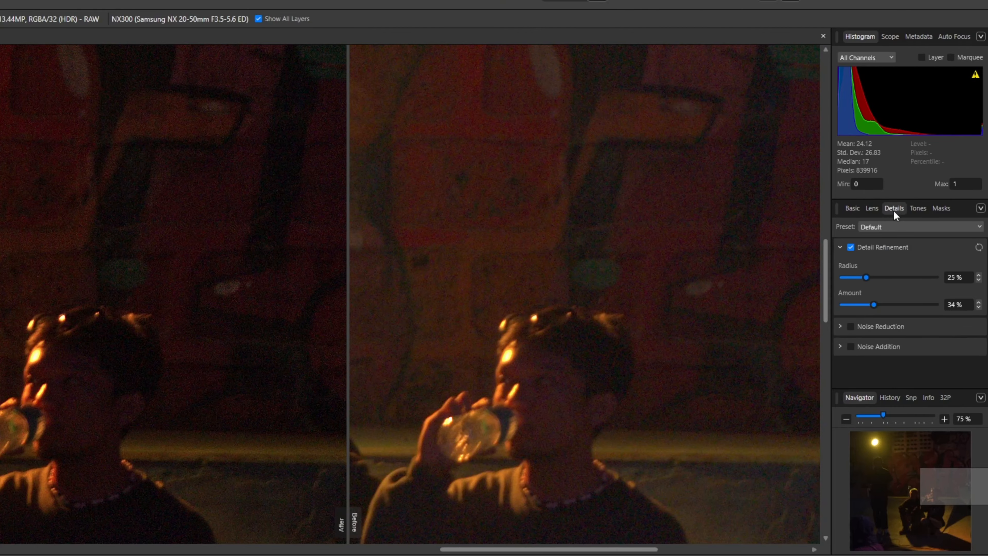
{"action": "left_click", "coordinate": [851, 327]}
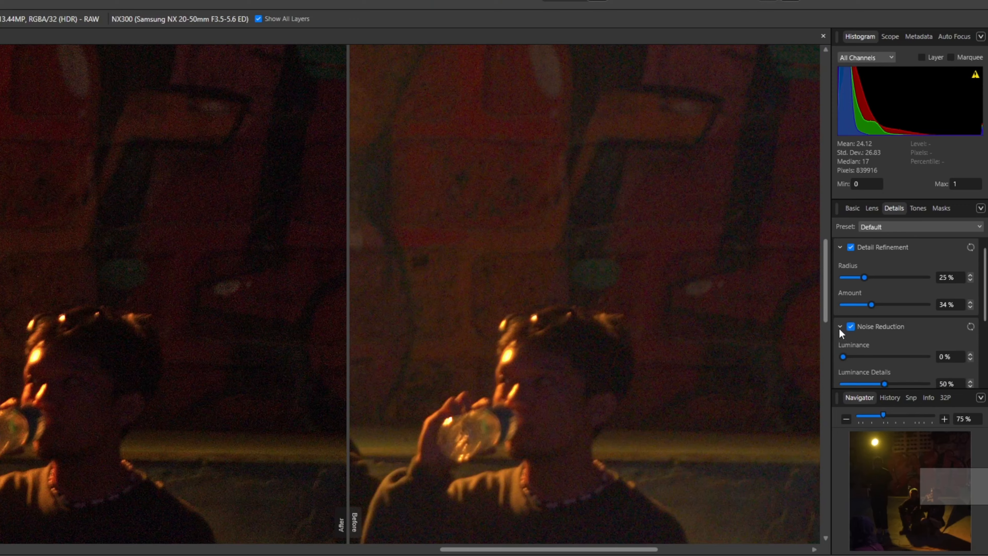
{"action": "scroll", "coordinate": [985, 307], "scroll_direction": "down", "scroll_amount": 1}
{"action": "scroll", "coordinate": [986, 309], "scroll_direction": "down", "scroll_amount": 1}
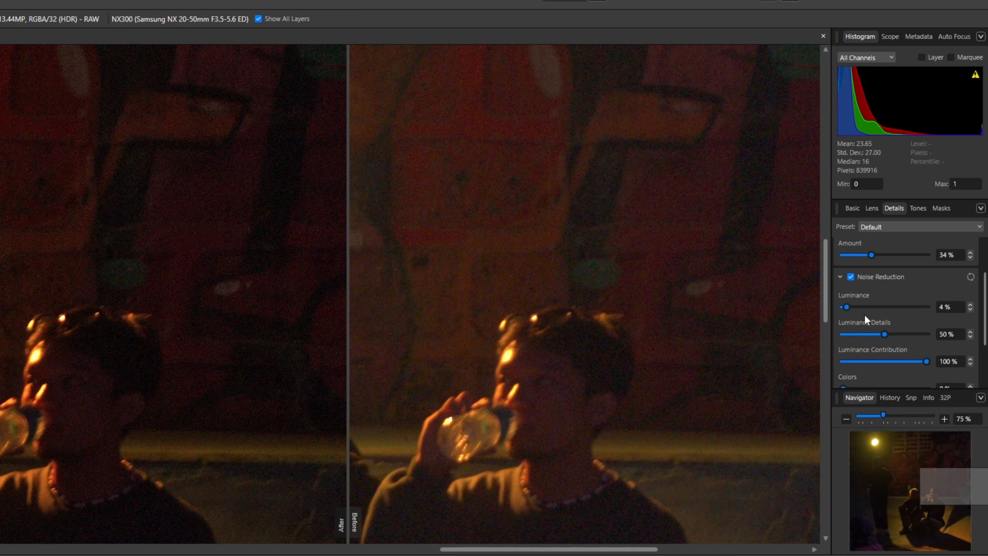
{"action": "left_click_drag", "start_coordinate": [985, 312], "coordinate": [981, 350]}
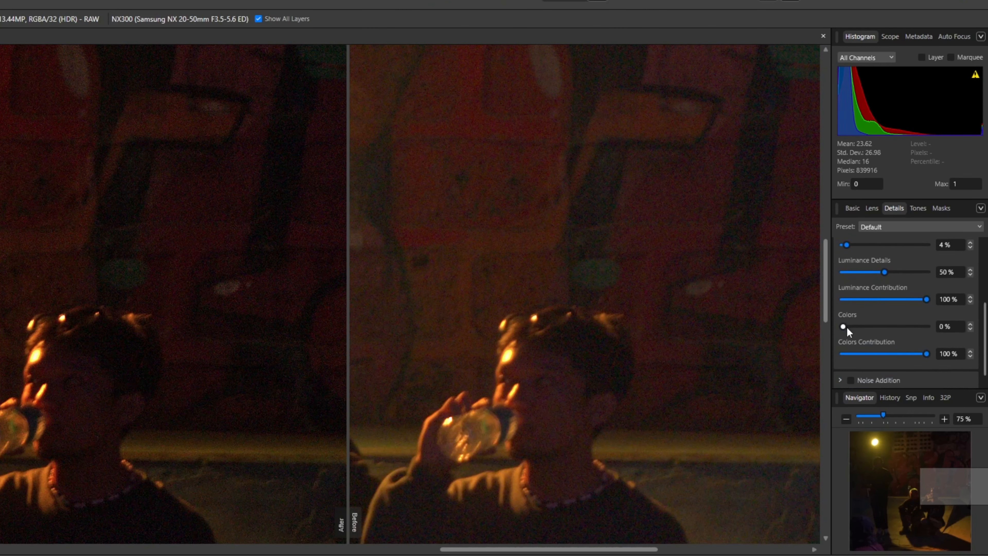
{"action": "left_click_drag", "start_coordinate": [848, 327], "coordinate": [849, 328]}
Compare the noise-reduced photo with the original, both close up on the drinking man and at full view.
{"action": "scroll", "coordinate": [90, 500], "scroll_direction": "up", "scroll_amount": 1}
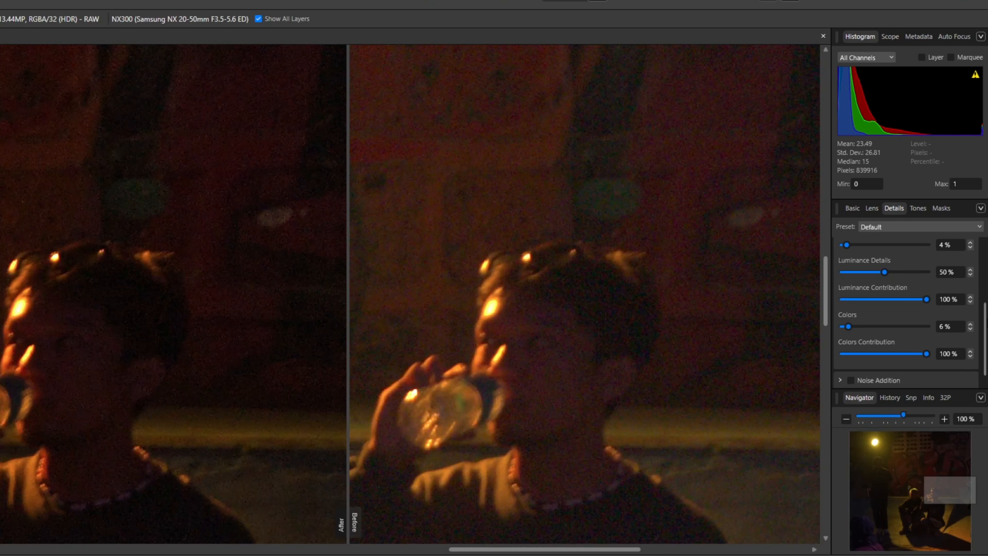
{"action": "scroll", "coordinate": [907, 327], "scroll_direction": "up", "scroll_amount": 1}
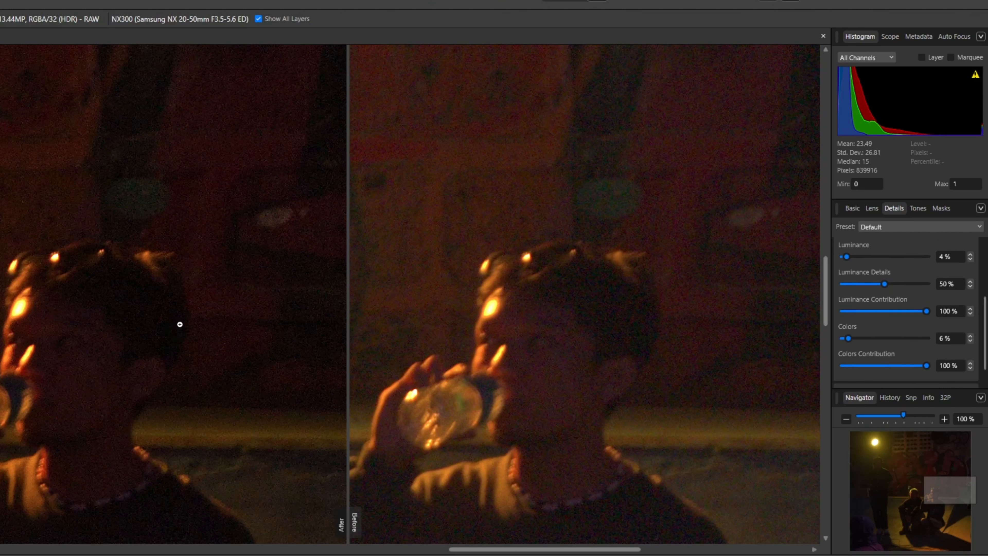
{"action": "left_click_drag", "start_coordinate": [221, 321], "coordinate": [85, 500]}
{"action": "key", "text": "ctrl+0"}
{"action": "scroll", "coordinate": [306, 407], "scroll_direction": "down", "scroll_amount": 2}
{"action": "scroll", "coordinate": [306, 409], "scroll_direction": "up", "scroll_amount": 1}
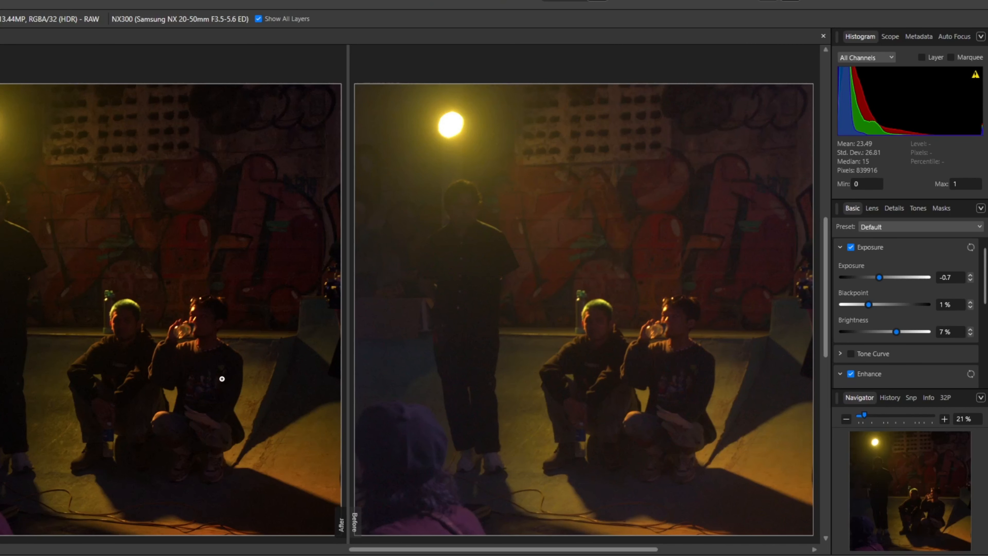
Review the Detail Refinement and Noise Reduction settings and collapse the adjustment controls to leave room for the preview.
{"action": "left_click", "coordinate": [894, 208]}
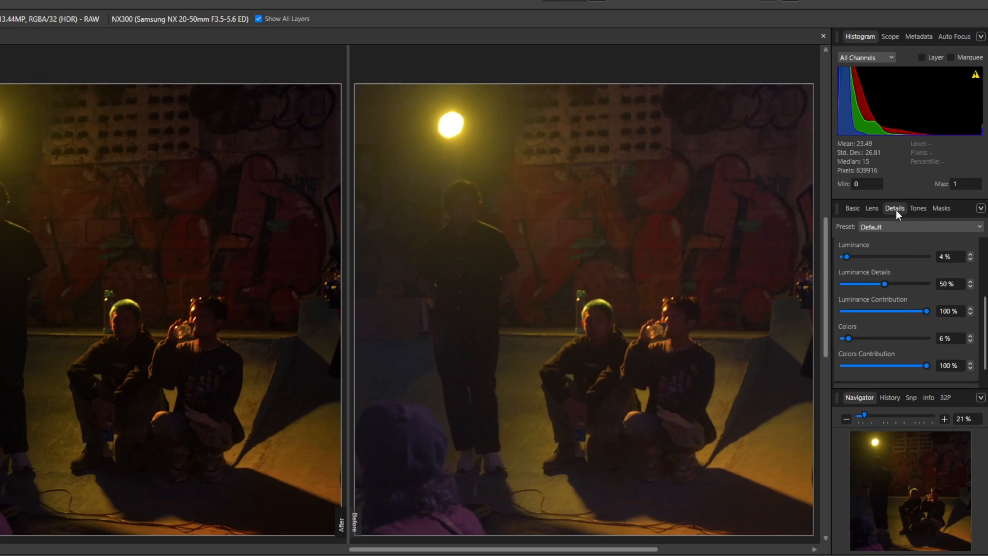
{"action": "scroll", "coordinate": [986, 305], "scroll_direction": "up", "scroll_amount": 1}
{"action": "scroll", "coordinate": [986, 305], "scroll_direction": "up", "scroll_amount": 3}
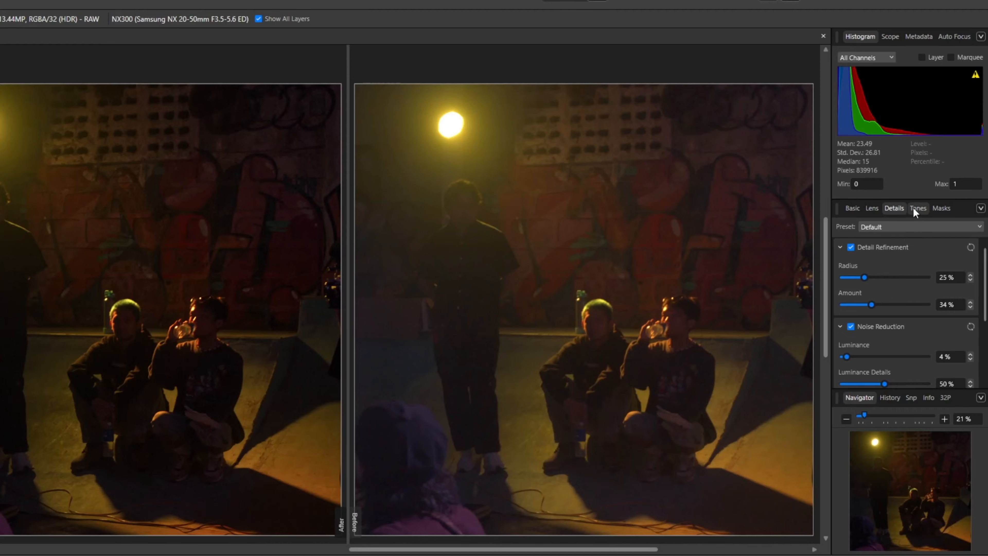
{"action": "left_click", "coordinate": [843, 213]}
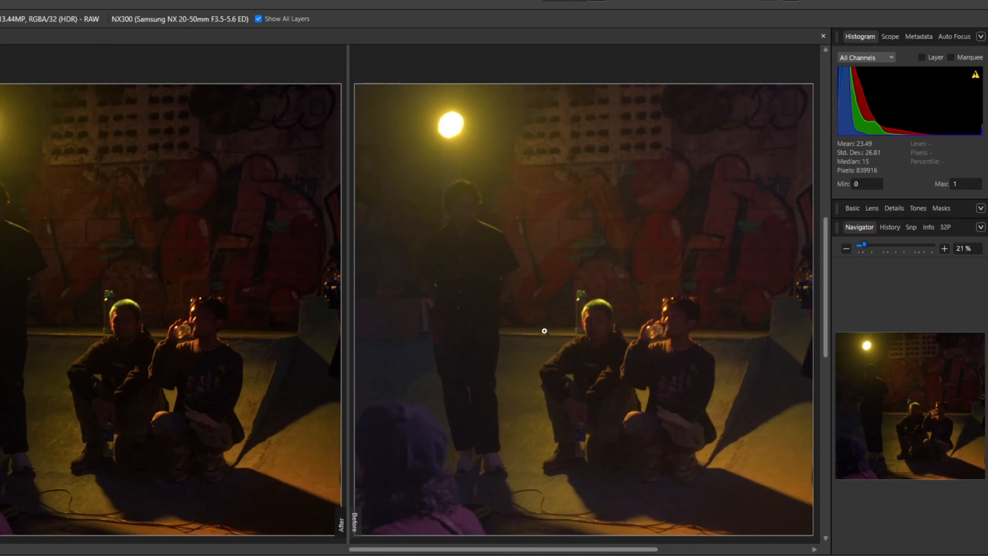